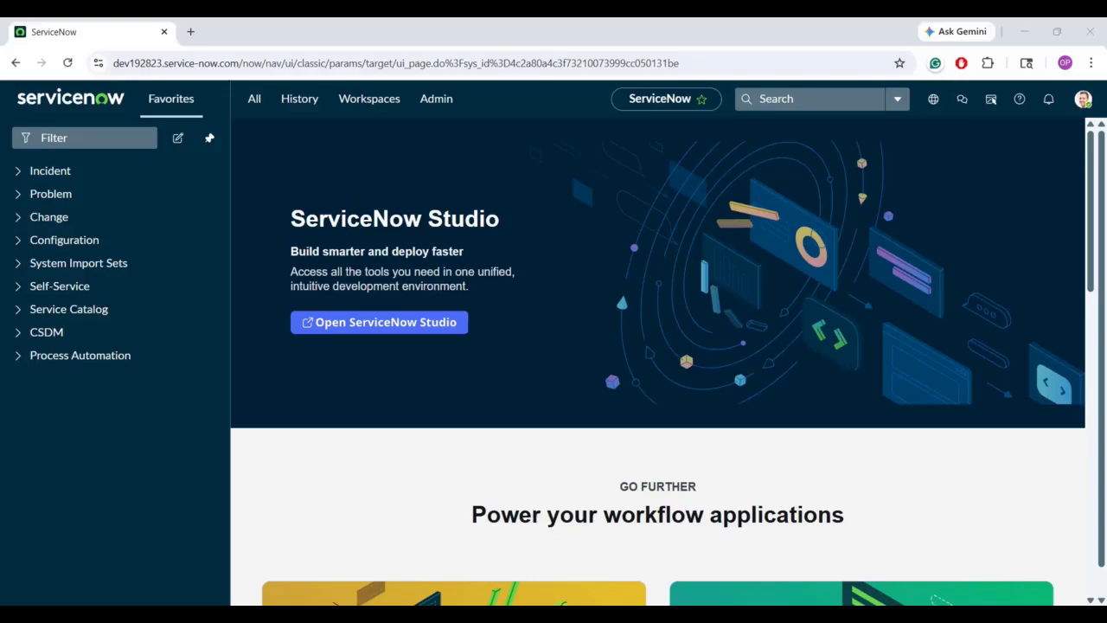
- Open the Finance App Access - Request Flow from the Flow Designer list under Process Automation
{"action": "left_click", "coordinate": [85, 356]}
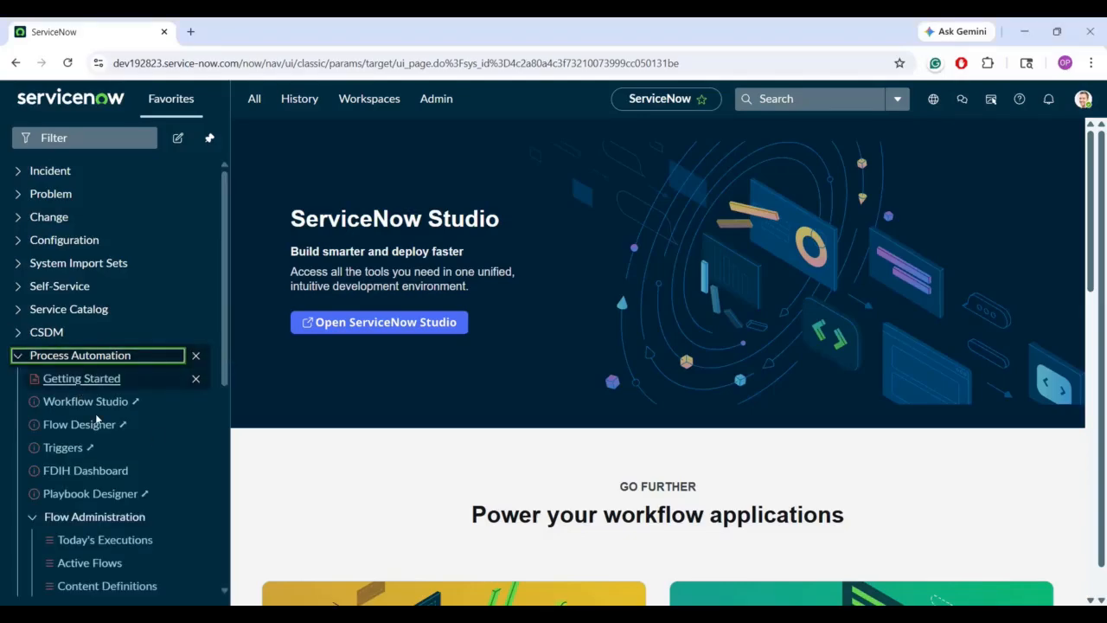
{"action": "left_click", "coordinate": [86, 425]}
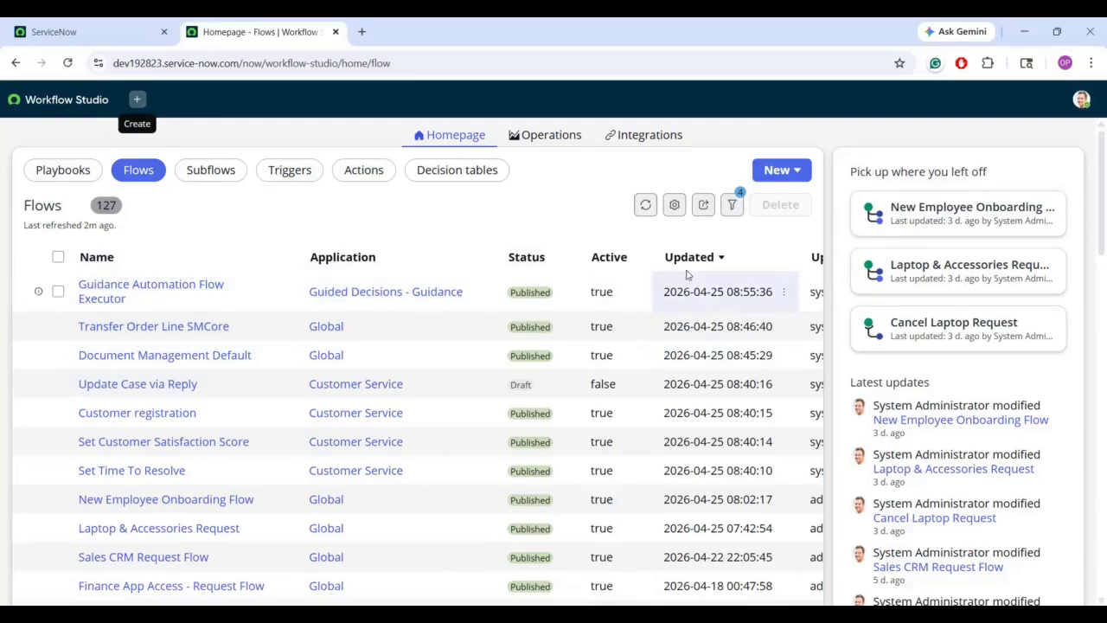
{"action": "left_click", "coordinate": [171, 585]}
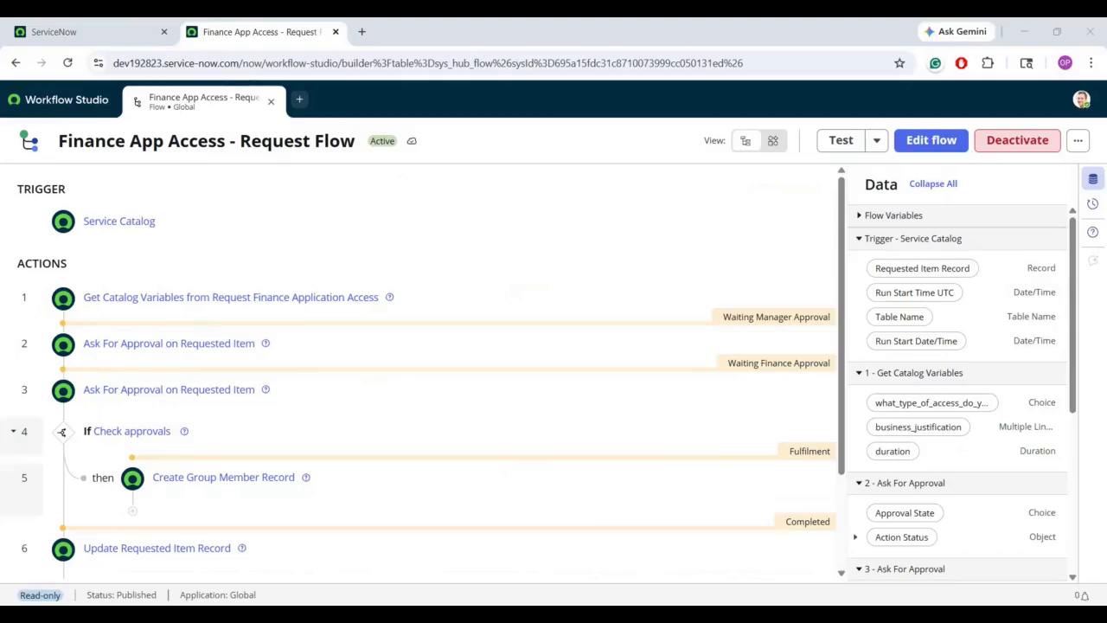
- Review the available Record, Scheduled and Application trigger types for the flow's Service Catalog trigger and close its settings
{"action": "double_click", "coordinate": [45, 189]}
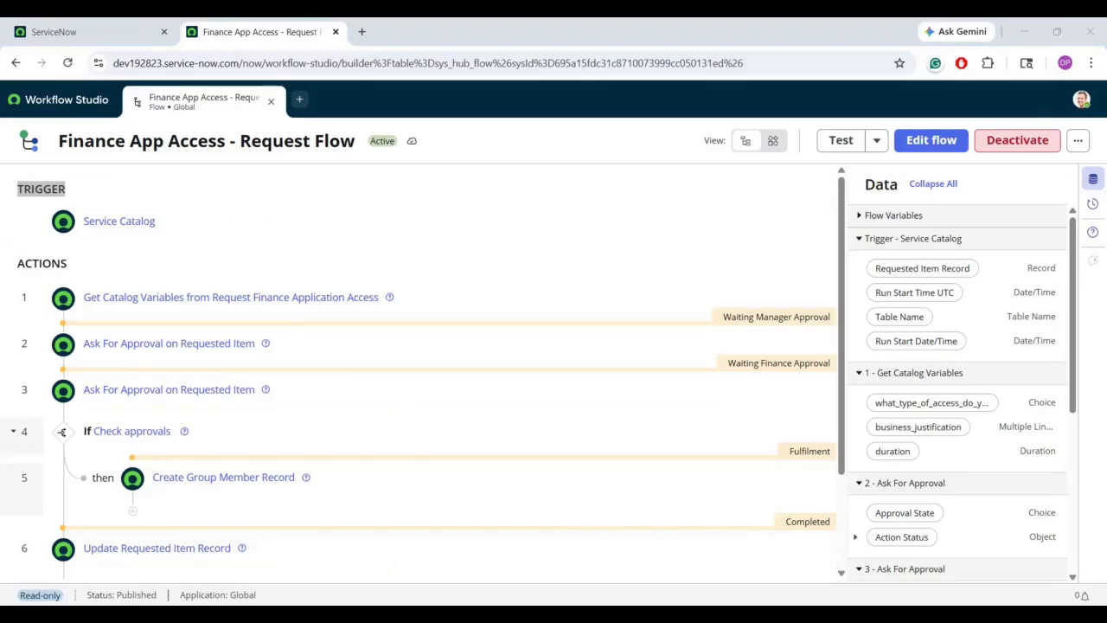
{"action": "left_click", "coordinate": [109, 221]}
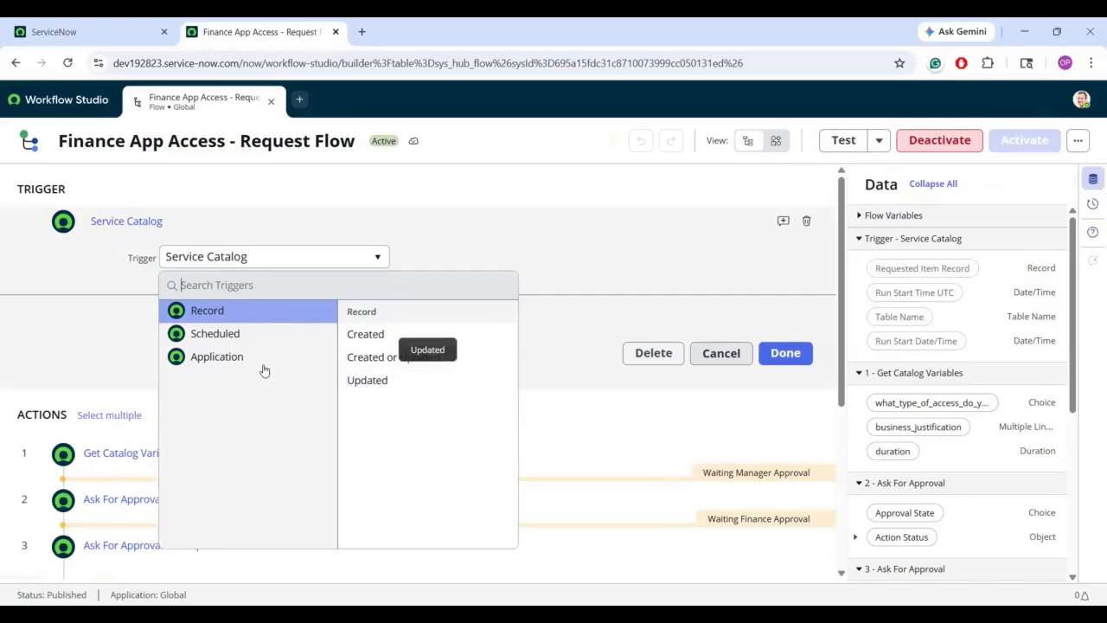
{"action": "left_click", "coordinate": [230, 337]}
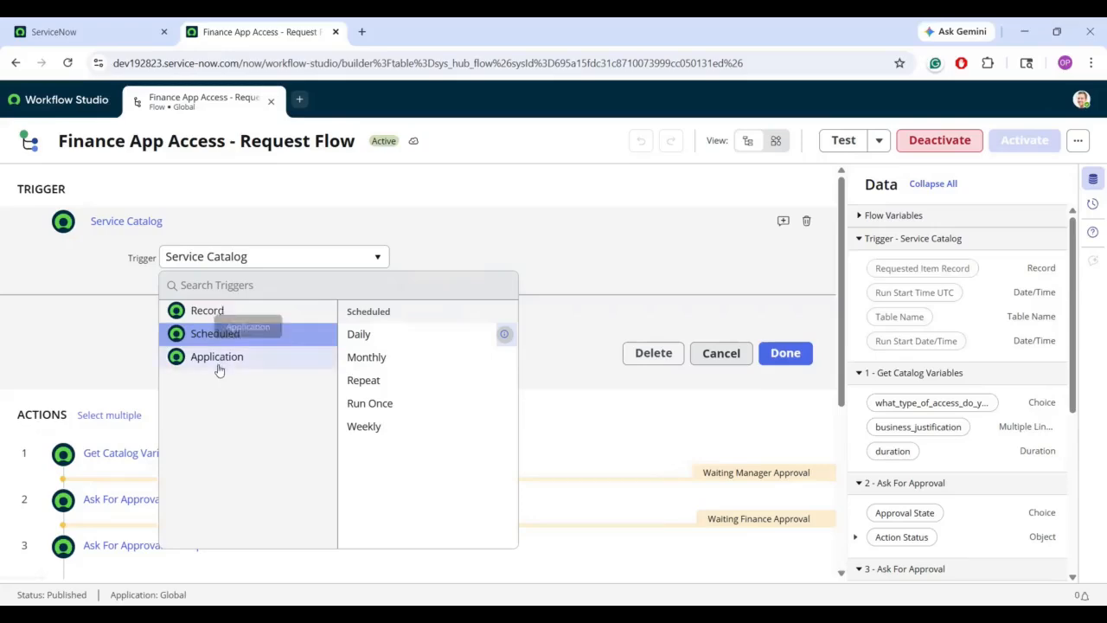
{"action": "left_click", "coordinate": [219, 368]}
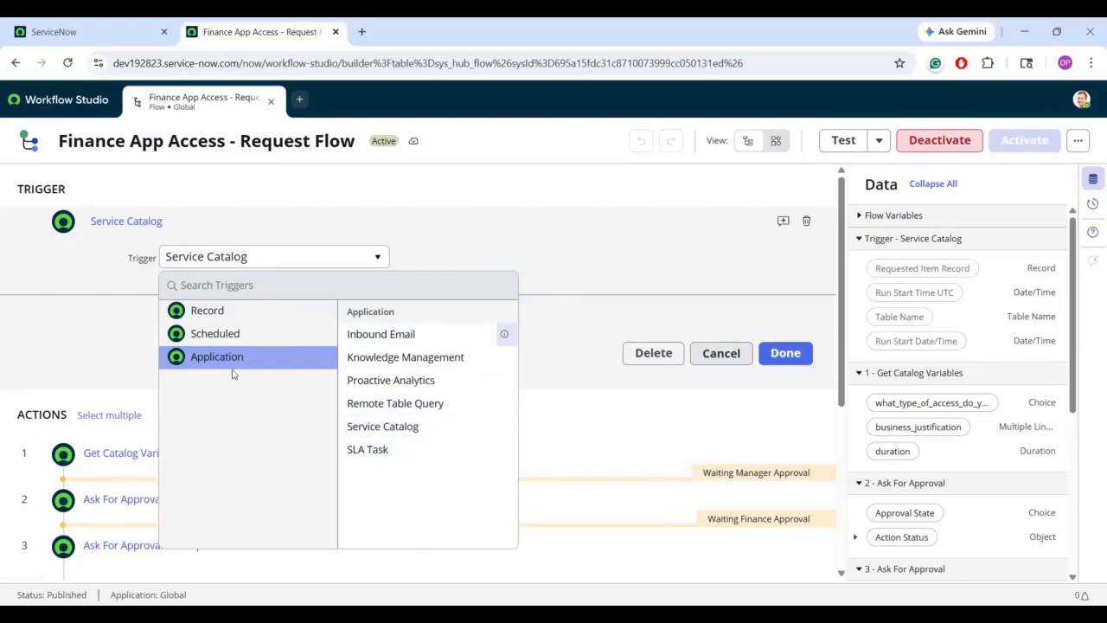
{"action": "left_click", "coordinate": [518, 240]}
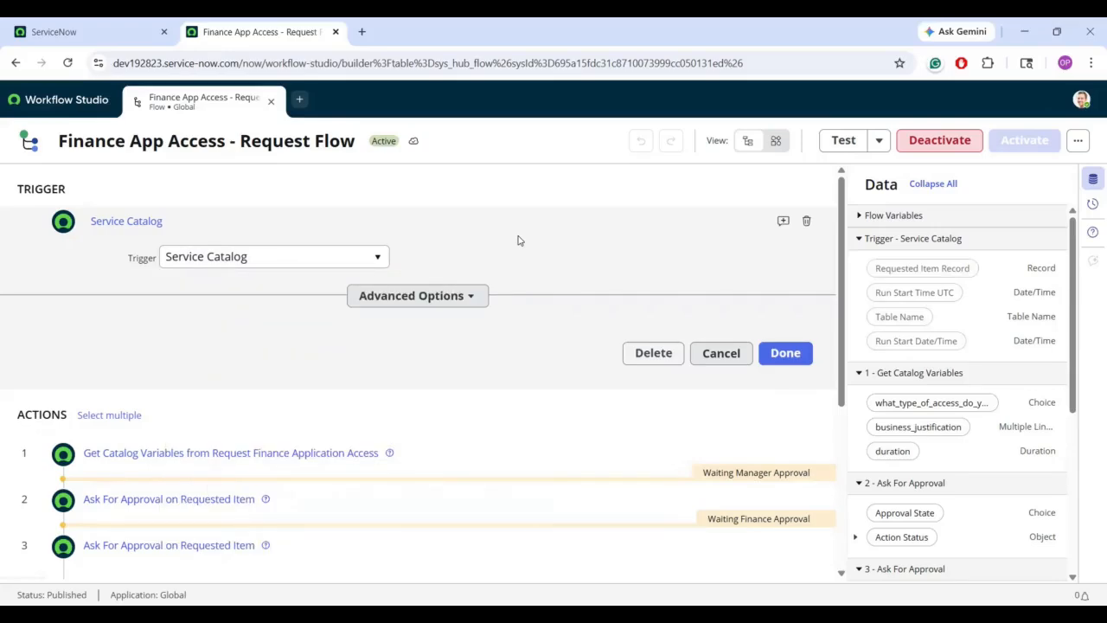
{"action": "left_click", "coordinate": [787, 355]}
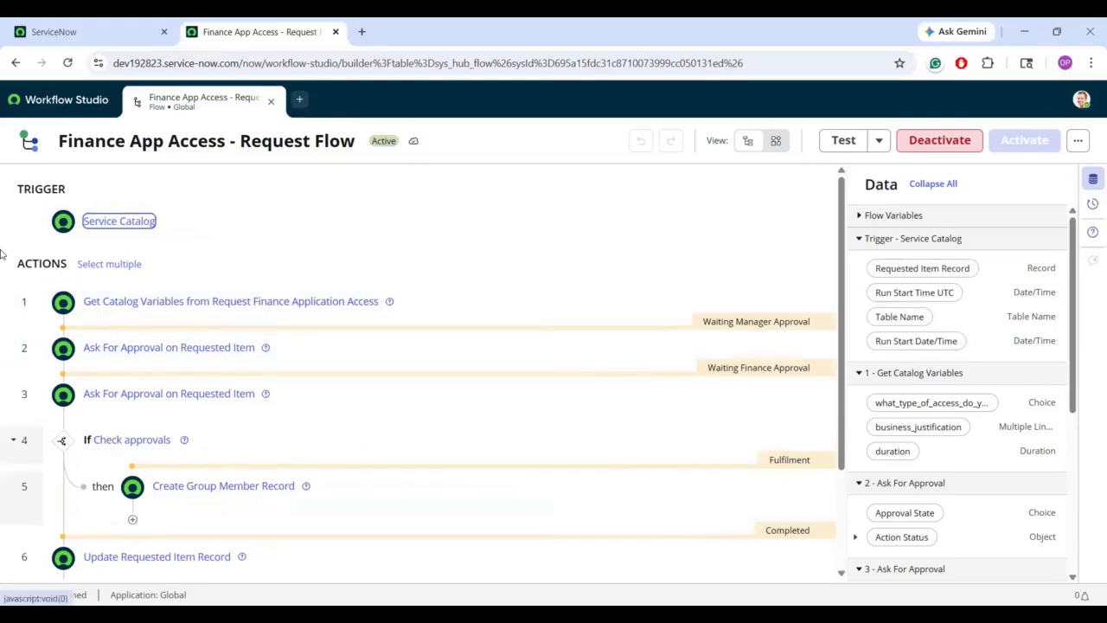
- Examine the first Ask For Approval action and browse the ServiceNow Core actions available for it, keeping the current selection
{"action": "double_click", "coordinate": [31, 263]}
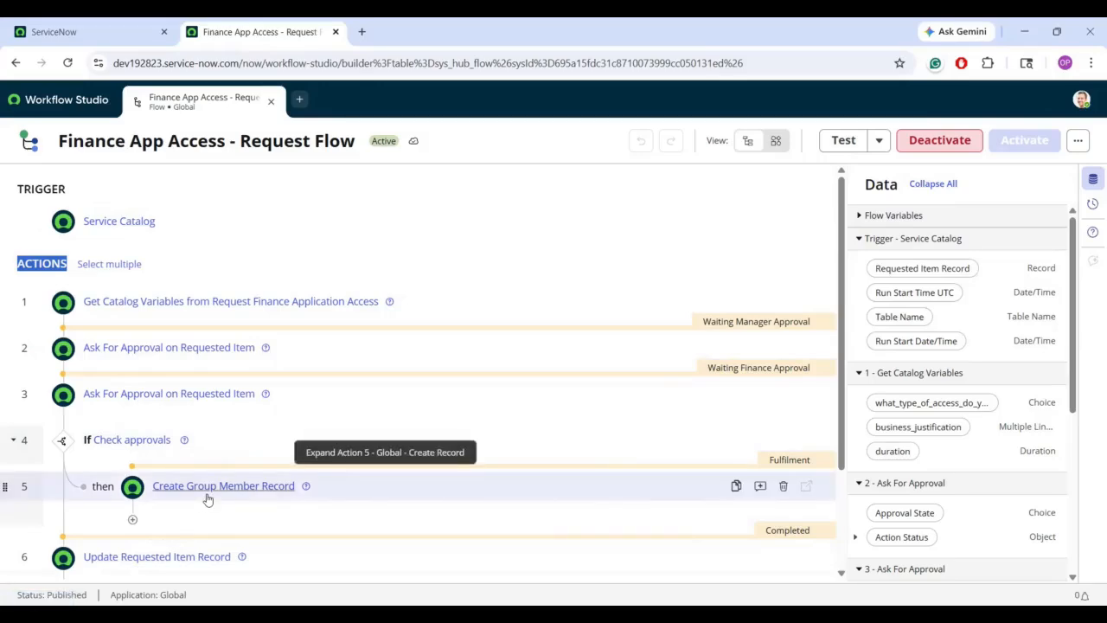
{"action": "left_click", "coordinate": [171, 347]}
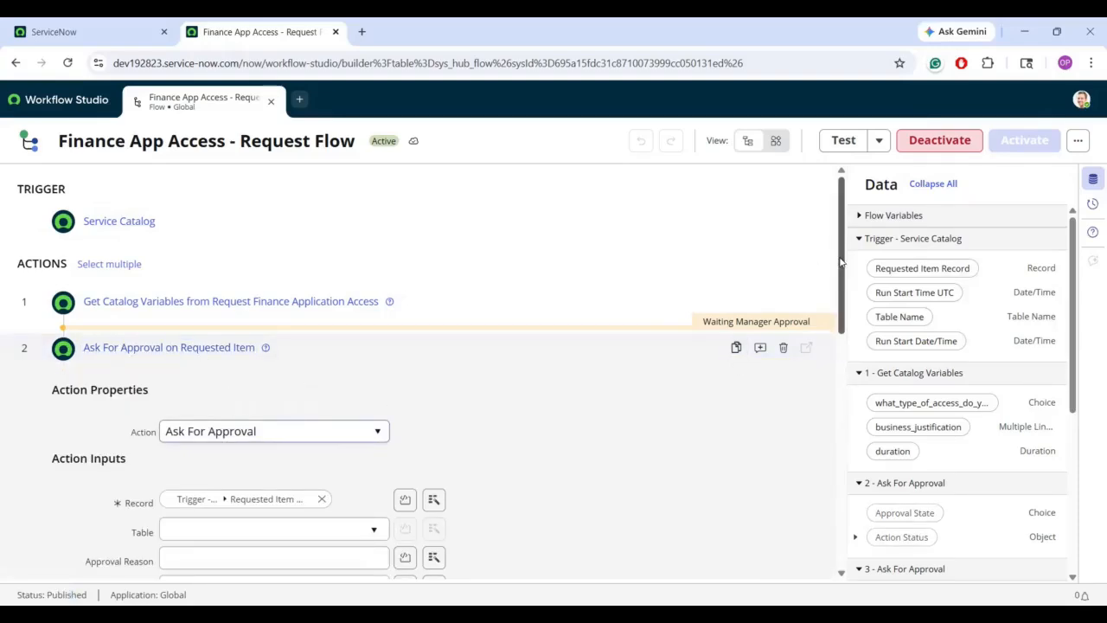
{"action": "left_click_drag", "start_coordinate": [839, 260], "coordinate": [849, 318]}
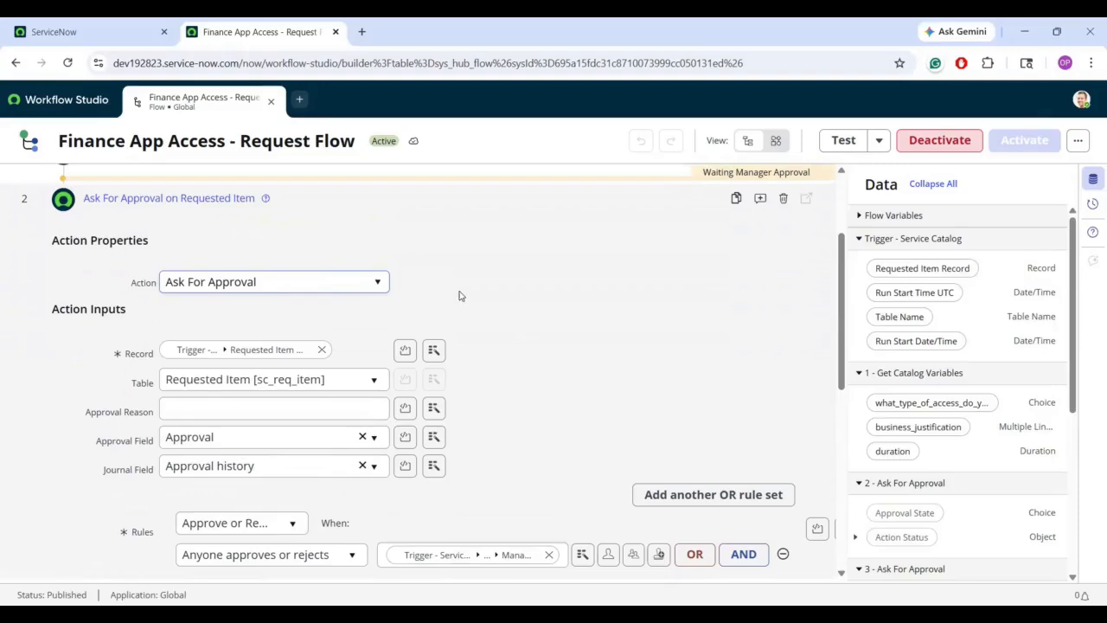
{"action": "left_click", "coordinate": [334, 285]}
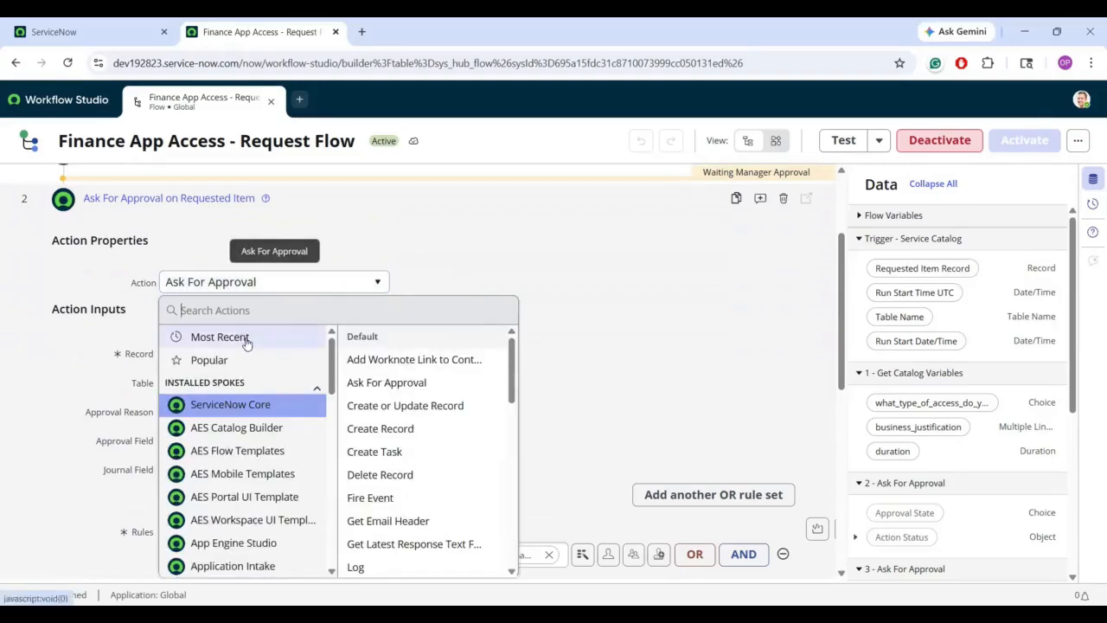
{"action": "mouse_move", "coordinate": [332, 372]}
{"action": "left_mouse_down"}
{"action": "mouse_move", "coordinate": [340, 537]}
{"action": "mouse_move", "coordinate": [328, 353]}
{"action": "left_mouse_up"}
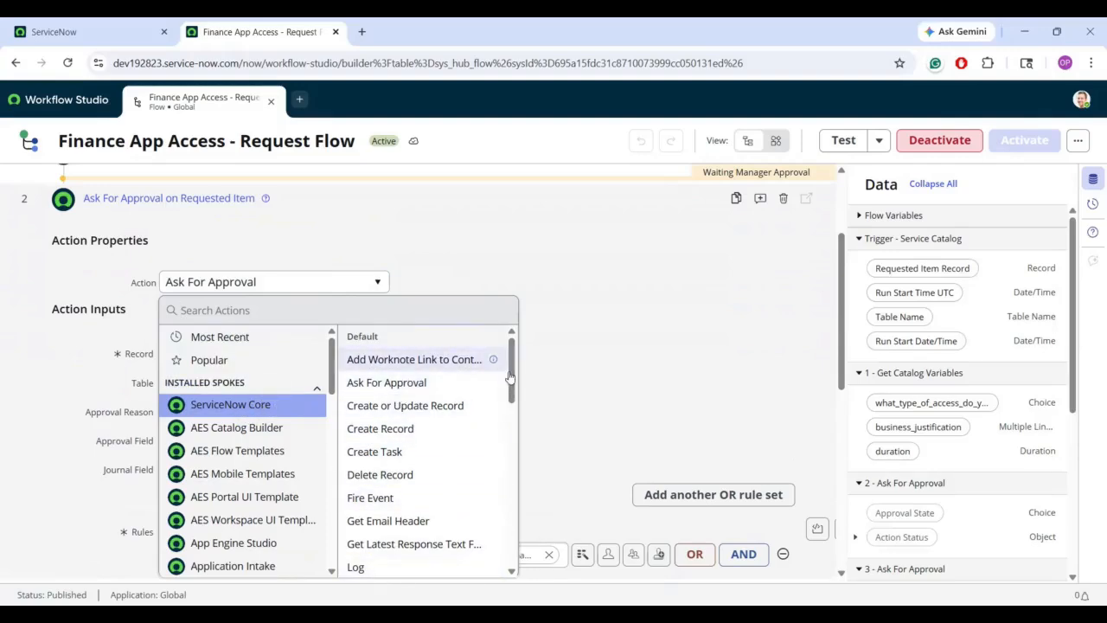
{"action": "left_click_drag", "start_coordinate": [513, 385], "coordinate": [511, 433]}
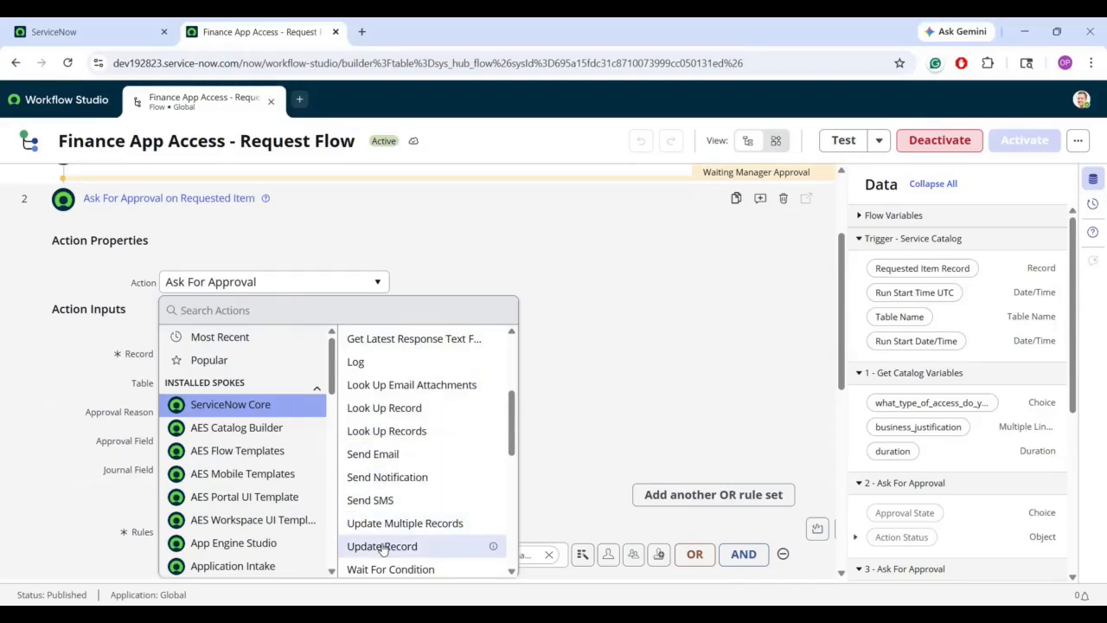
{"action": "left_click_drag", "start_coordinate": [508, 452], "coordinate": [528, 525]}
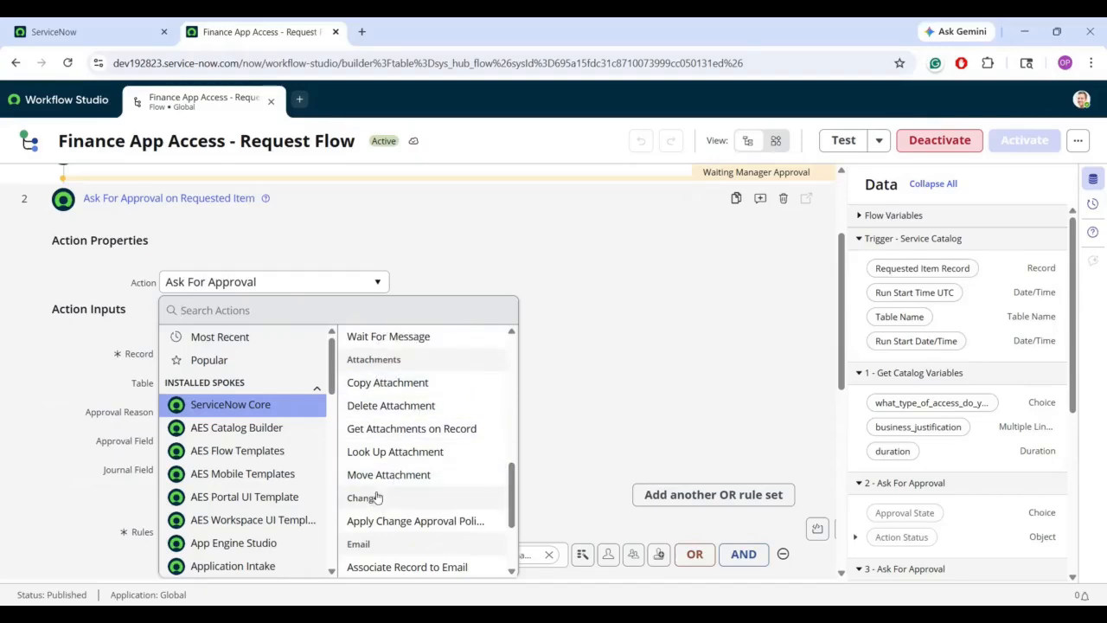
{"action": "left_click_drag", "start_coordinate": [516, 496], "coordinate": [520, 549]}
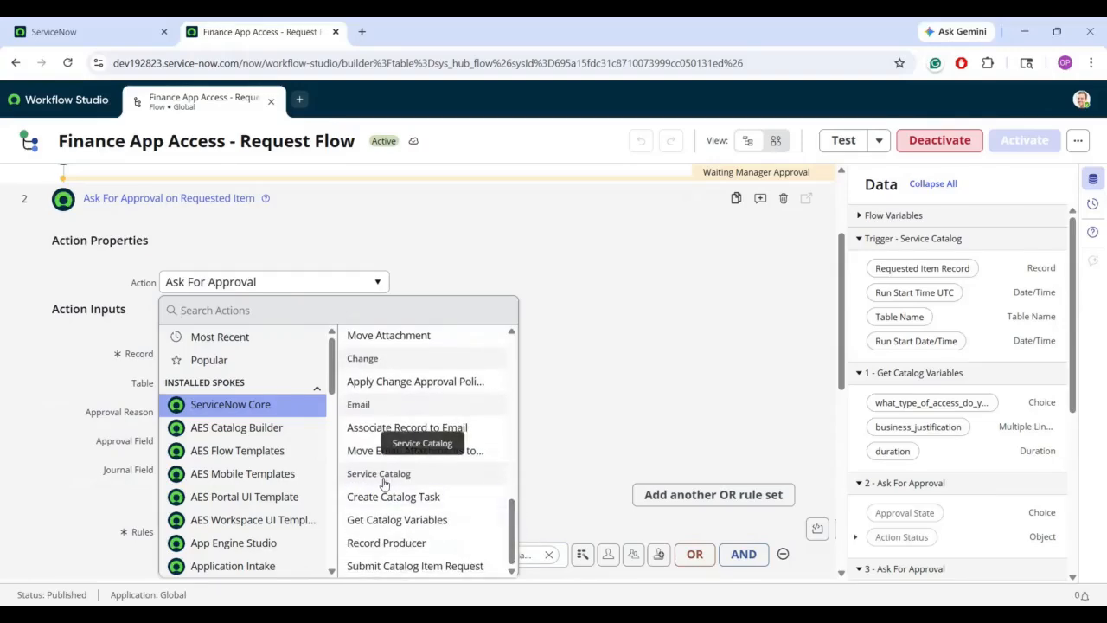
{"action": "left_click", "coordinate": [578, 387]}
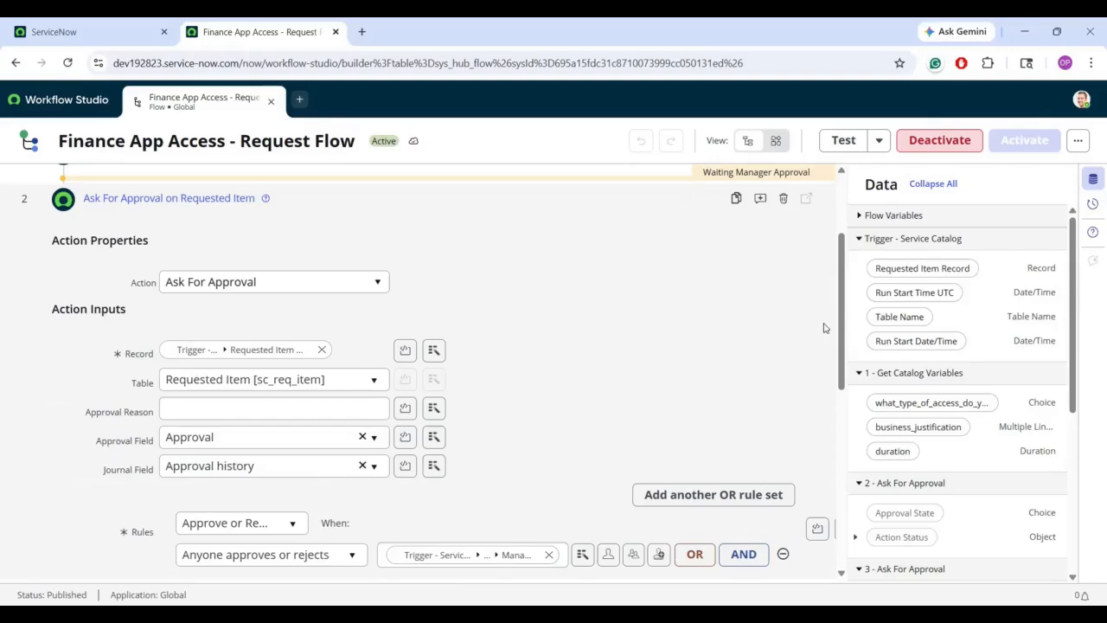
{"action": "left_click", "coordinate": [178, 199]}
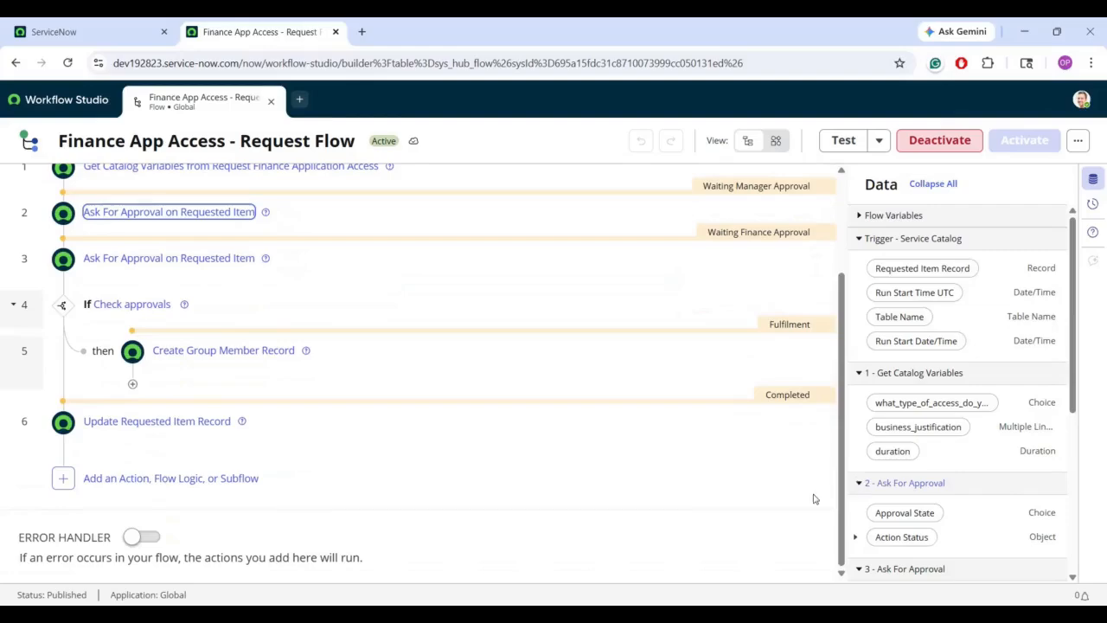
- View the list of subflows on the Workflow Studio homepage and return to the list of flows
{"action": "left_click", "coordinate": [74, 101]}
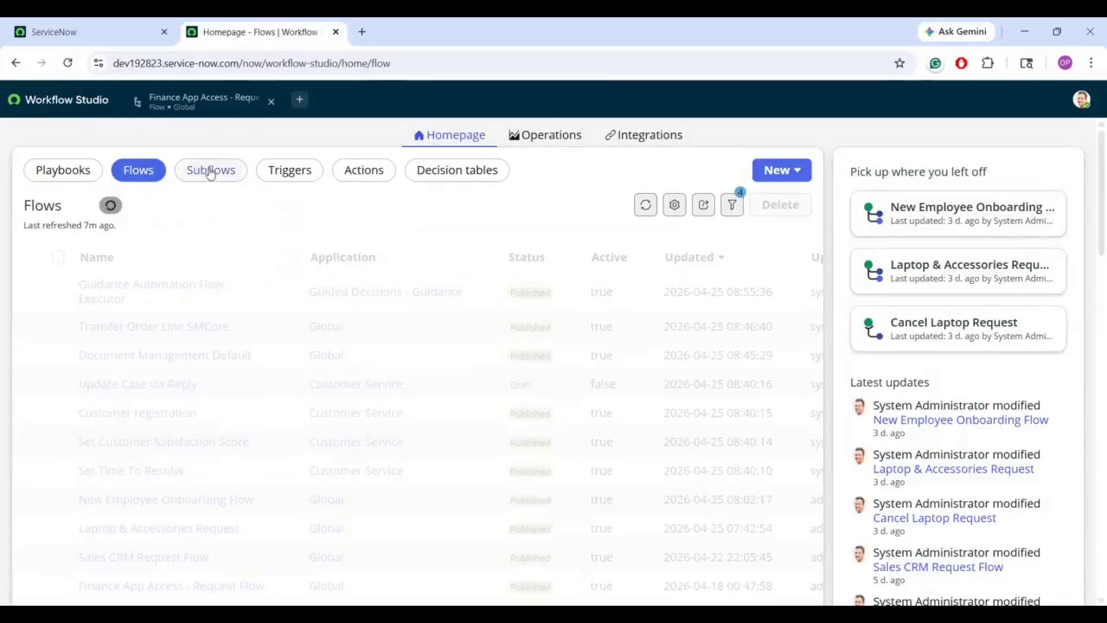
{"action": "left_click", "coordinate": [216, 171]}
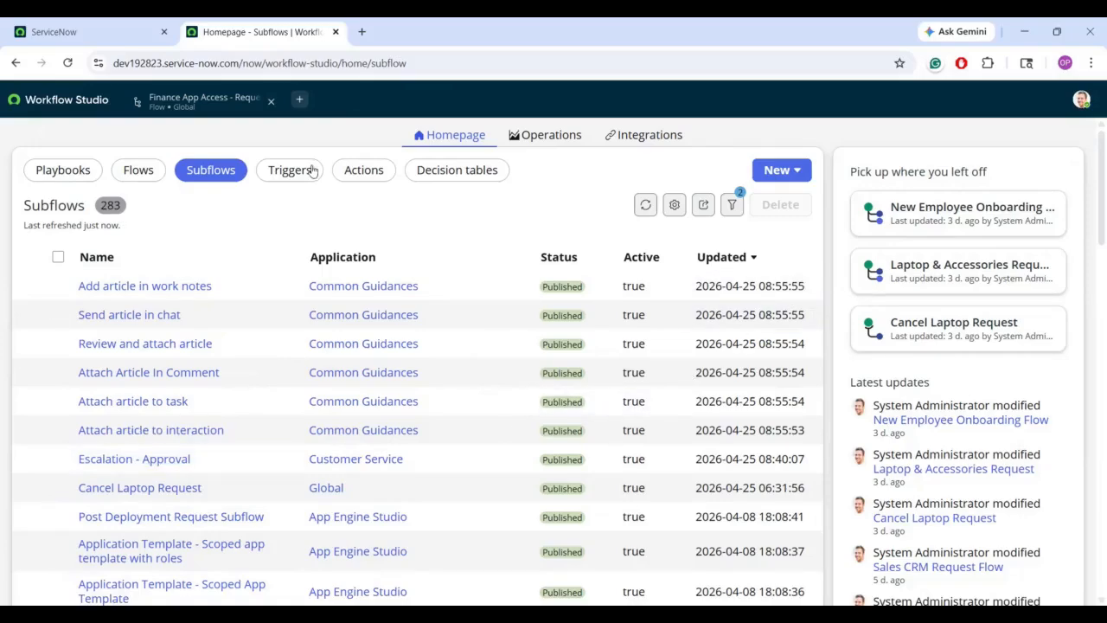
{"action": "left_click", "coordinate": [141, 172]}
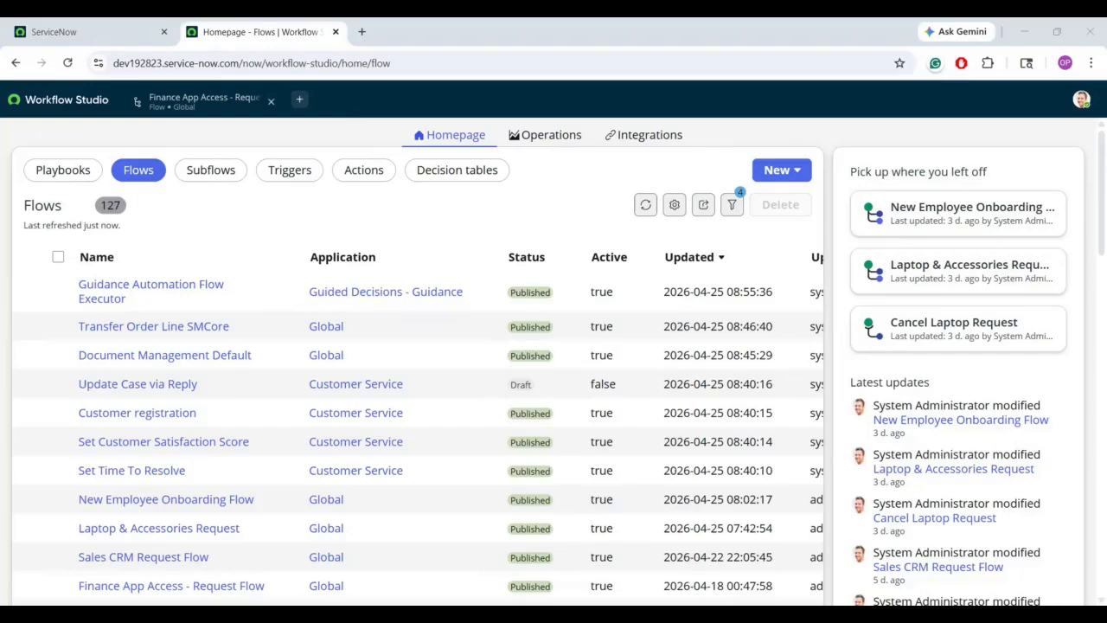
- Inspect the conditions of the Check approvals If step in the Finance App Access flow and close it
{"action": "left_click", "coordinate": [201, 106]}
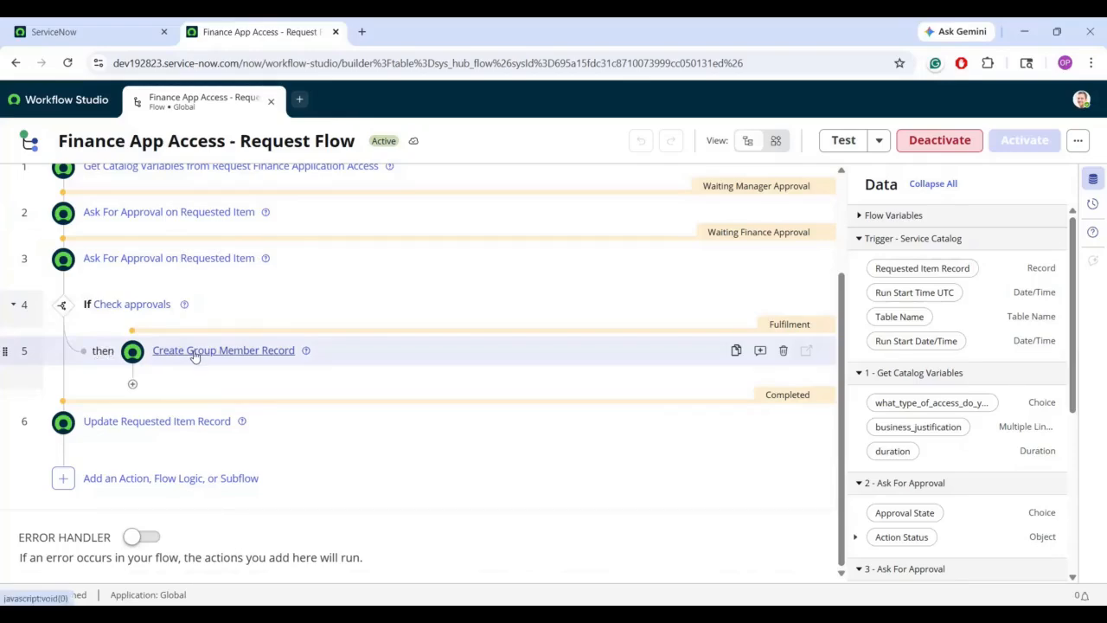
{"action": "left_click", "coordinate": [135, 316]}
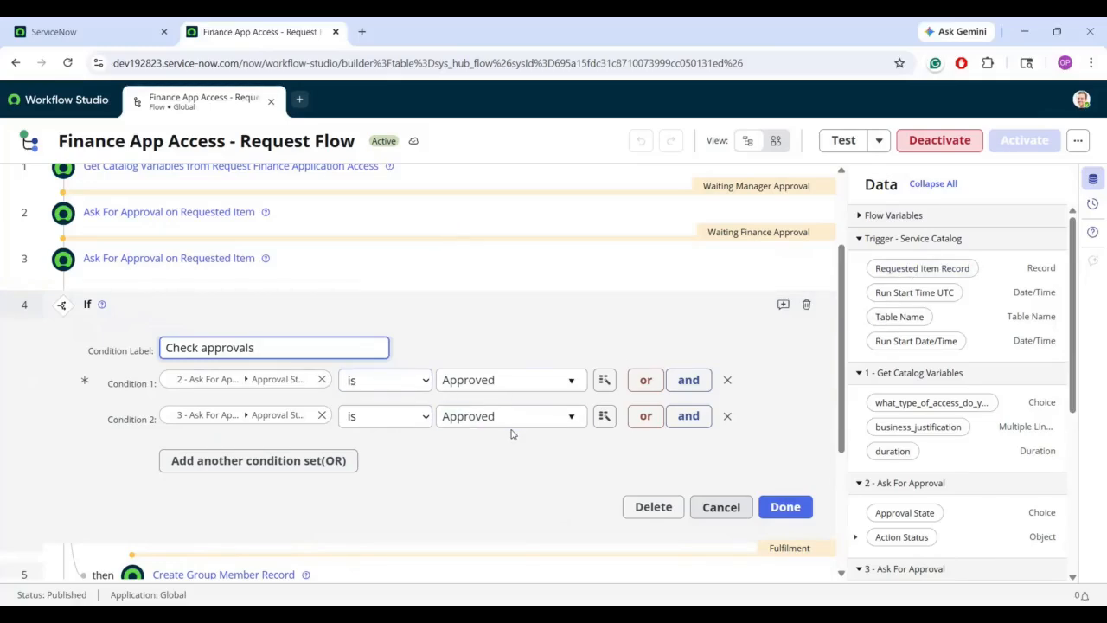
{"action": "left_click", "coordinate": [789, 508]}
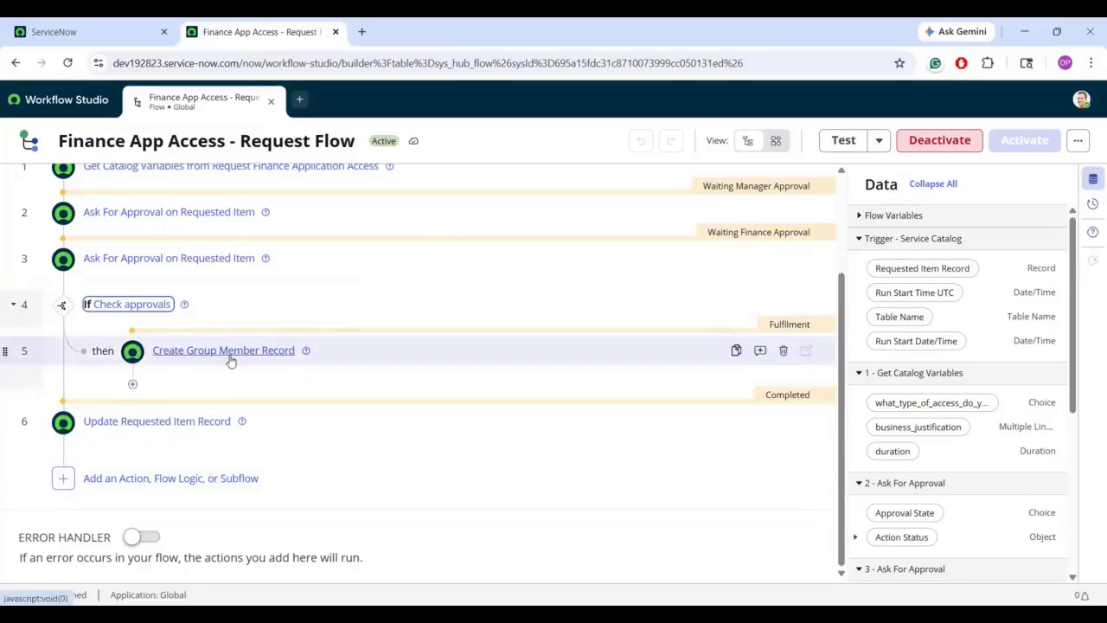
- Look through the flow logic options offered for a new step at the end of the flow without adding one
{"action": "left_click", "coordinate": [172, 483]}
{"action": "left_click", "coordinate": [199, 481]}
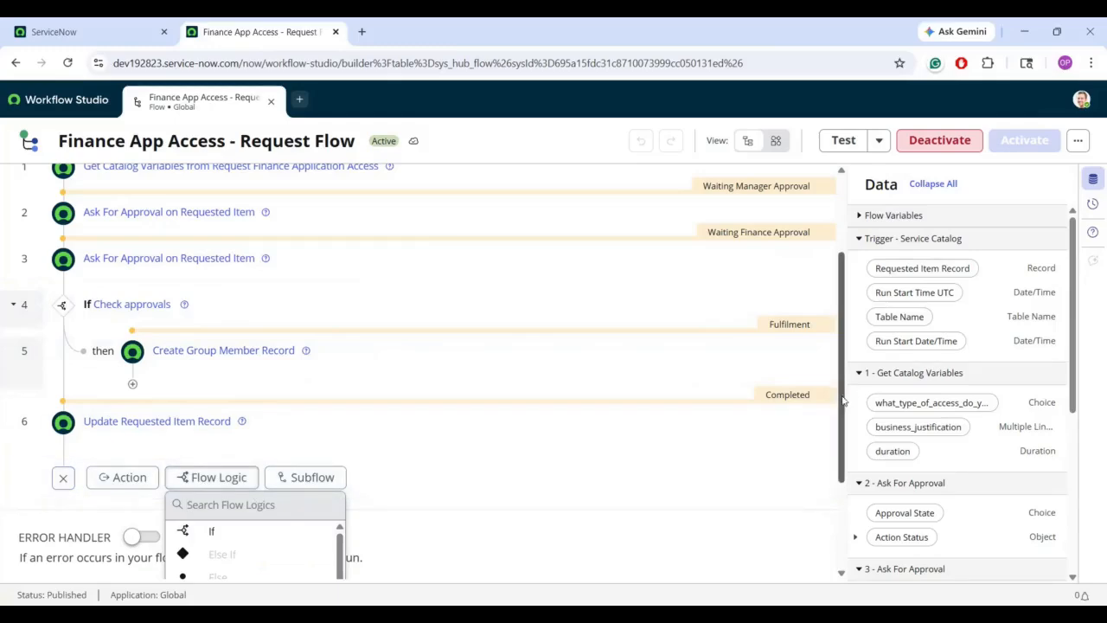
{"action": "scroll", "coordinate": [846, 424], "scroll_direction": "down", "scroll_amount": 2}
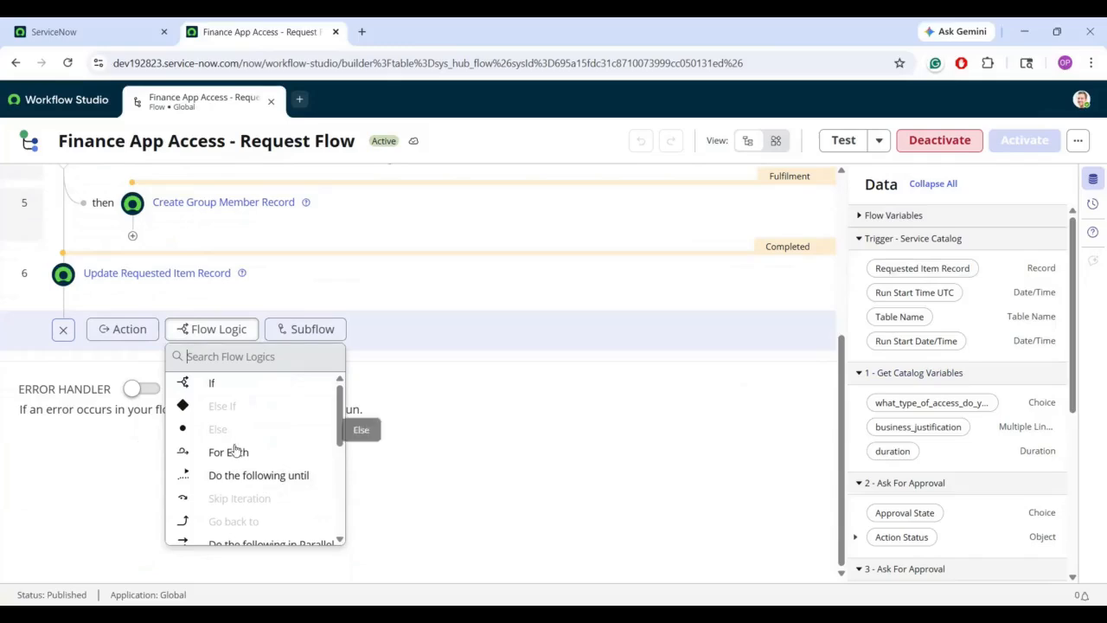
{"action": "left_click", "coordinate": [453, 490]}
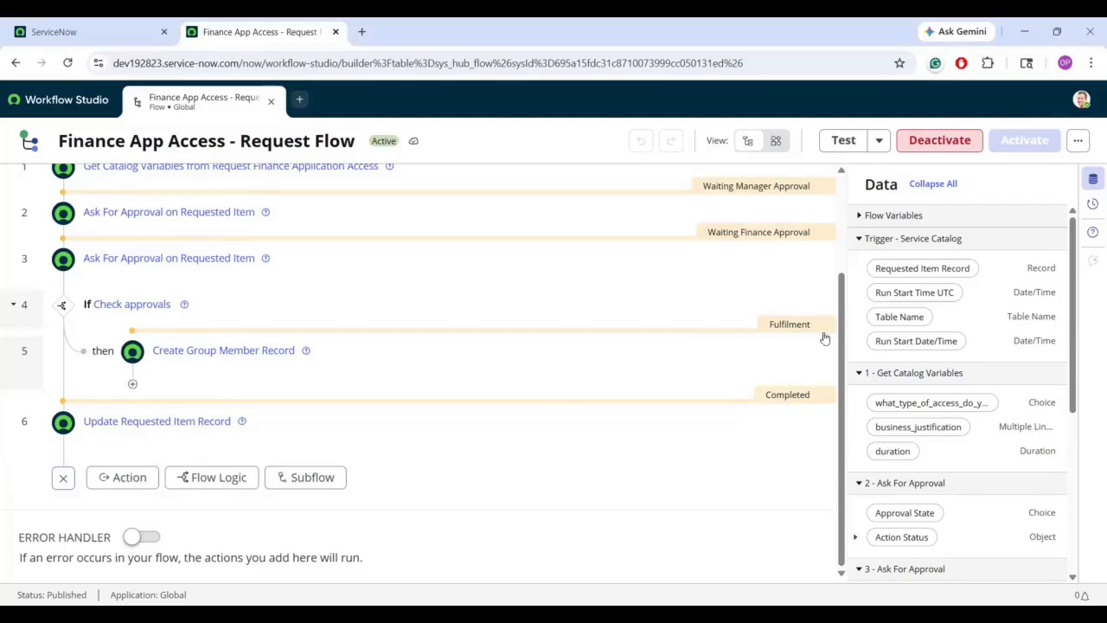
- Collapse the data pill groups for the trigger and steps 1 to 3, and re-expand the Service Catalog trigger and Get Catalog Variables groups
{"action": "left_click", "coordinate": [867, 241]}
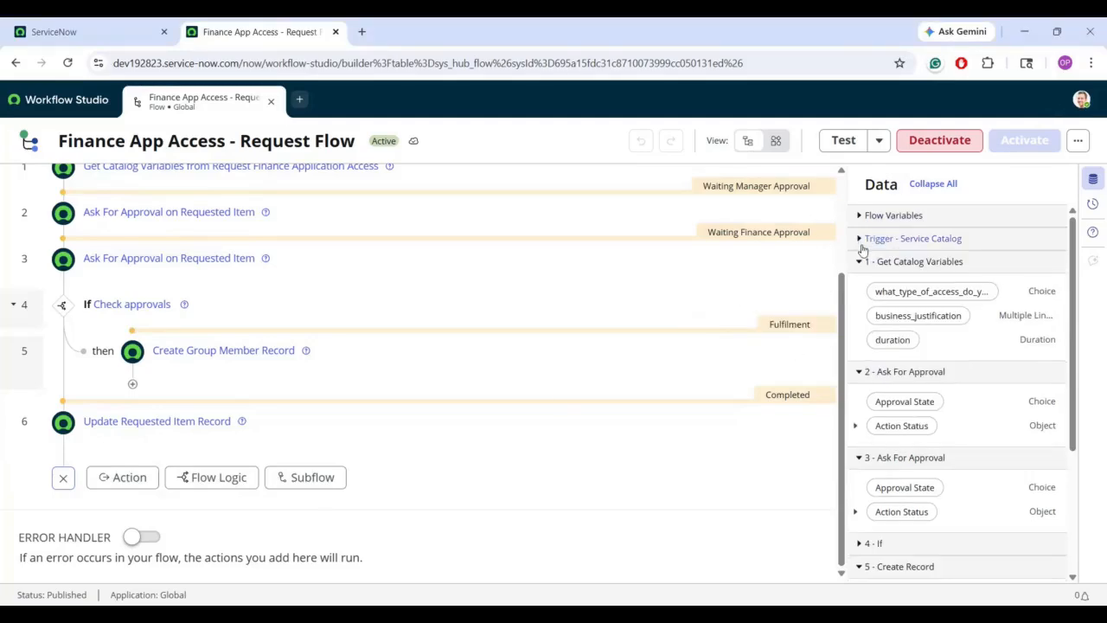
{"action": "left_click", "coordinate": [861, 261]}
{"action": "left_click", "coordinate": [862, 285]}
{"action": "left_click", "coordinate": [862, 308]}
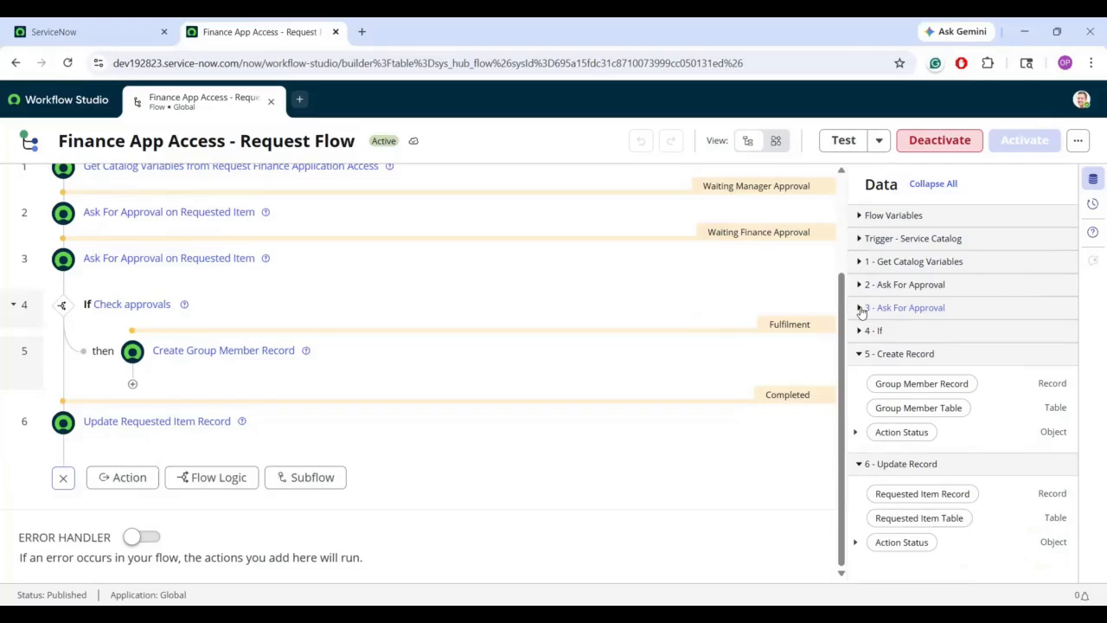
{"action": "left_click", "coordinate": [920, 246]}
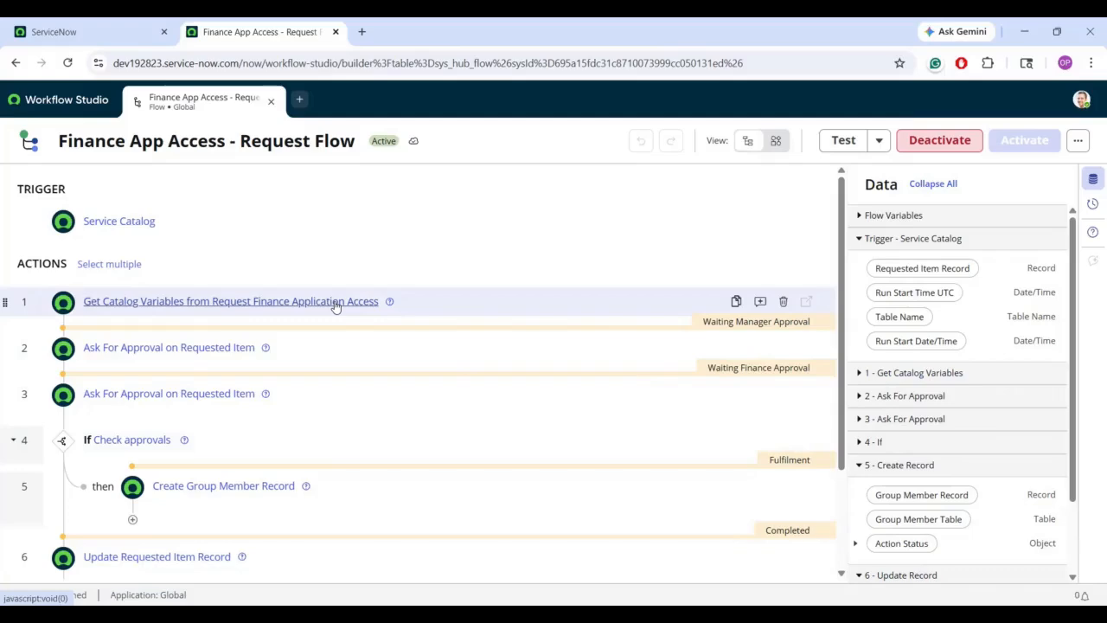
{"action": "left_click", "coordinate": [860, 374]}
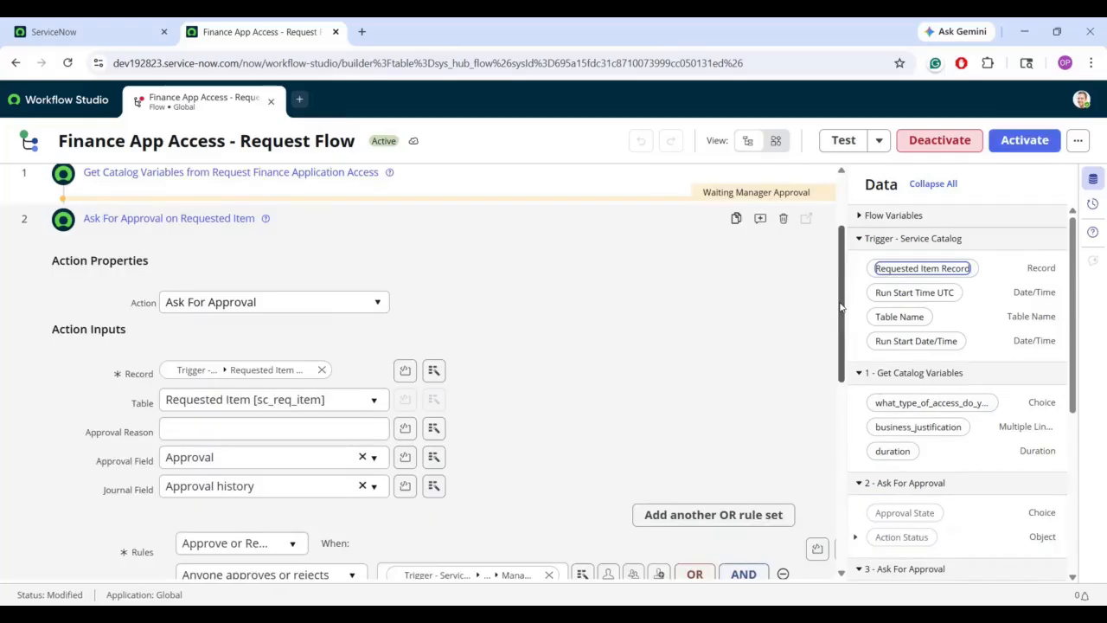
- Add the Manager data pill from the trigger's Requested Item Record > Requested for to the step 2 approval rule, and remove the duplicate Manager pill
{"action": "scroll", "coordinate": [844, 320], "scroll_direction": "down", "scroll_amount": 2}
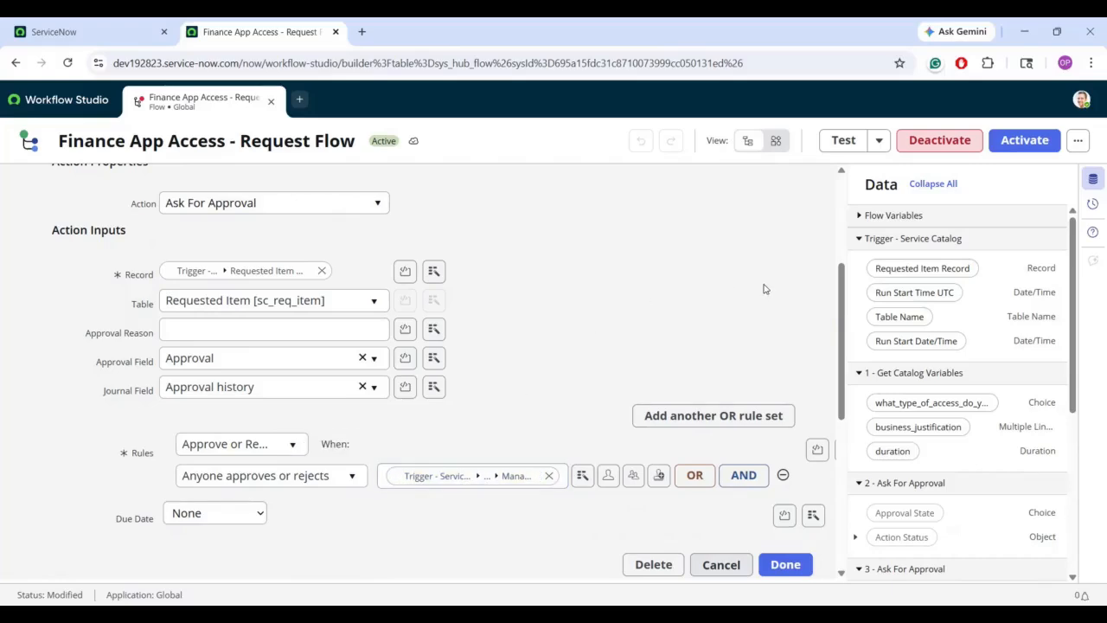
{"action": "left_click", "coordinate": [910, 272]}
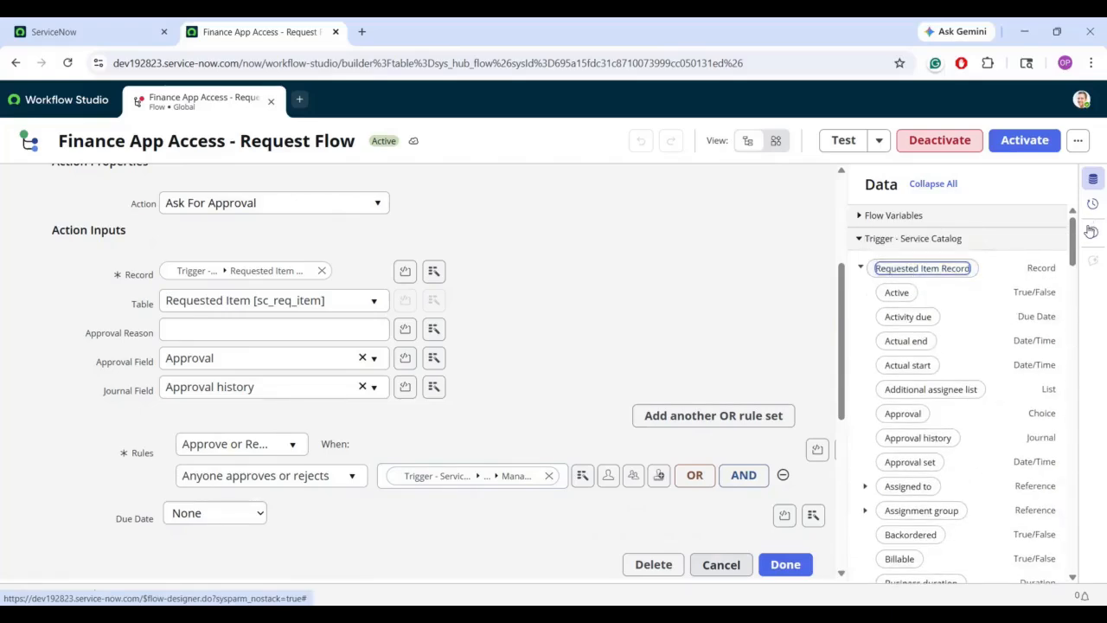
{"action": "left_click_drag", "start_coordinate": [1071, 252], "coordinate": [1092, 417]}
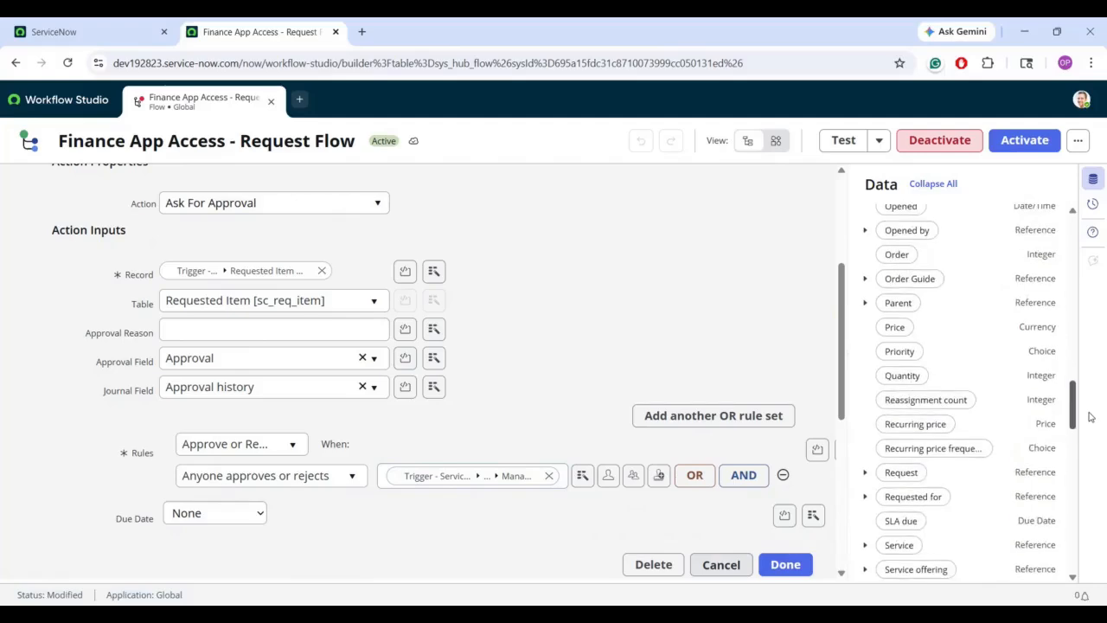
{"action": "left_click", "coordinate": [901, 504]}
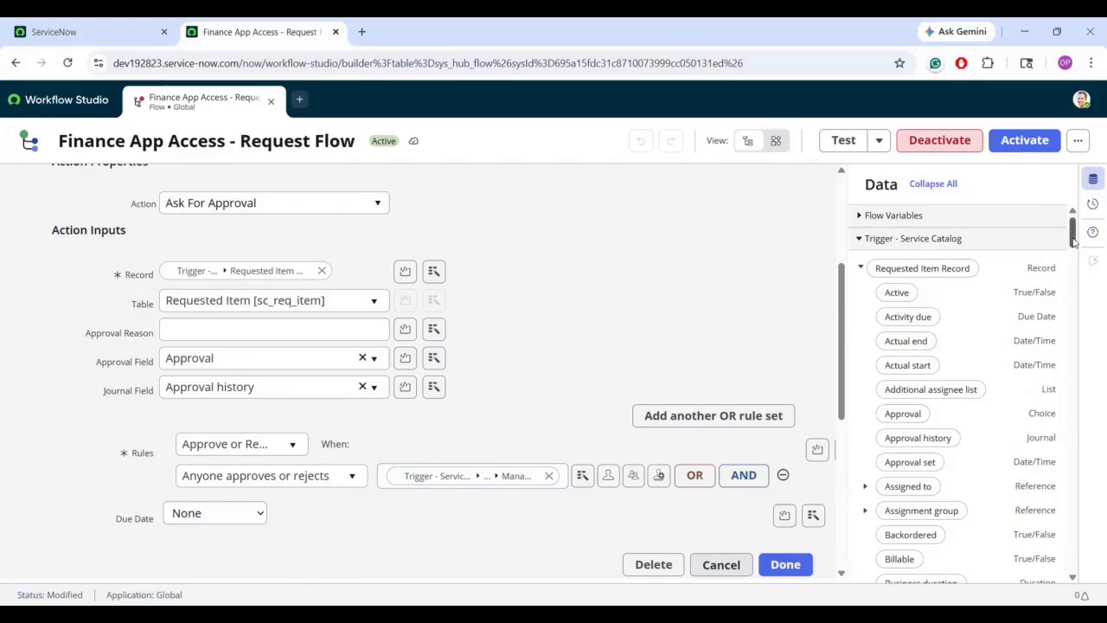
{"action": "left_click_drag", "start_coordinate": [1071, 244], "coordinate": [1091, 434]}
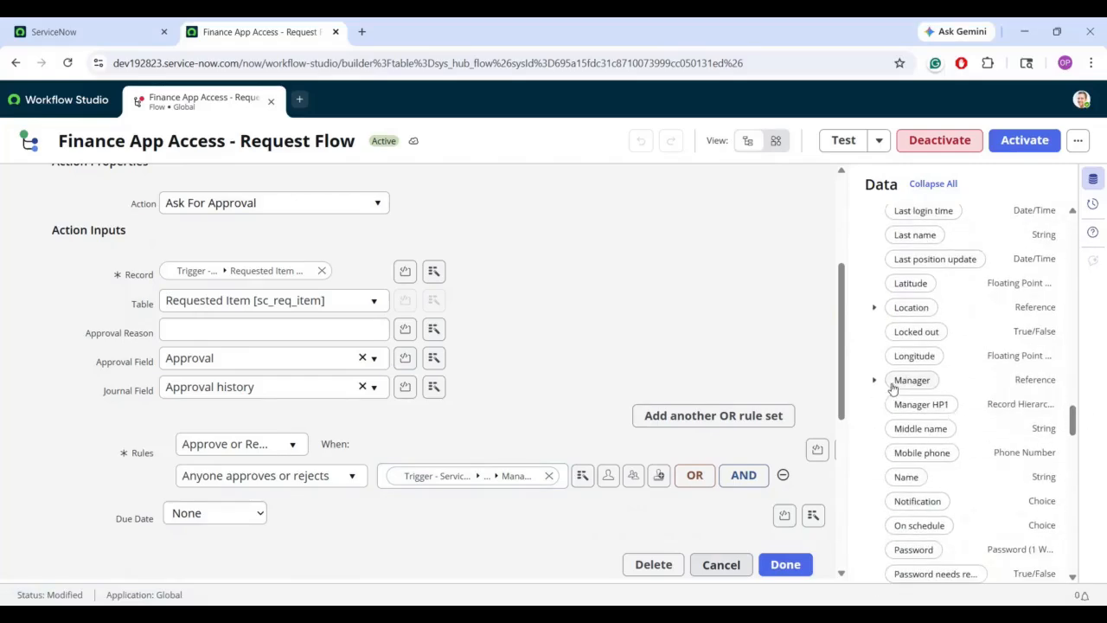
{"action": "left_click_drag", "start_coordinate": [903, 383], "coordinate": [551, 489]}
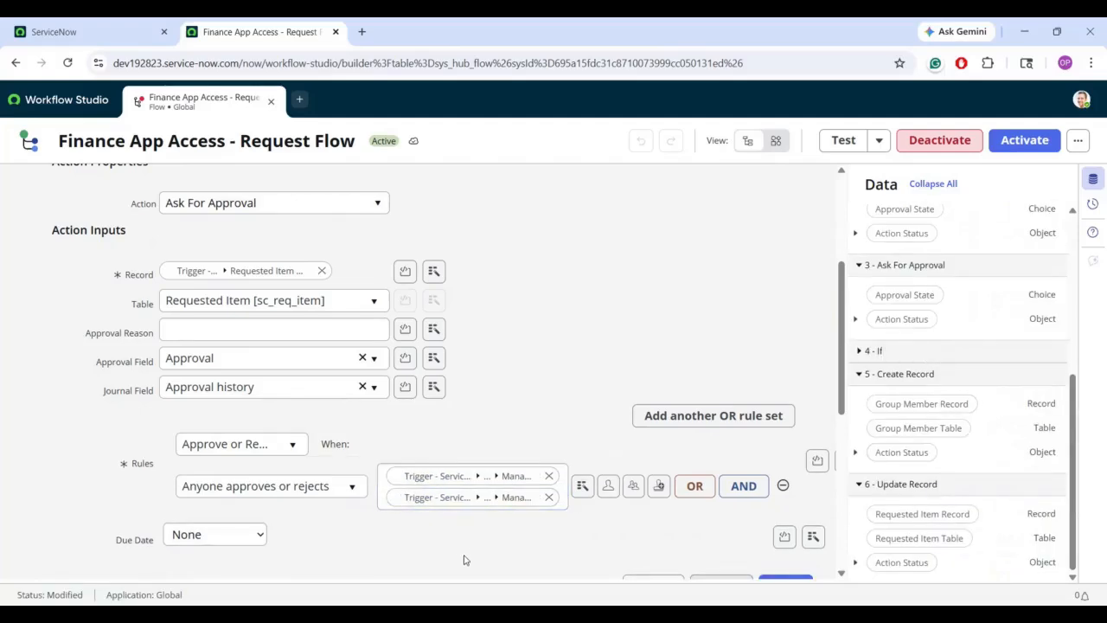
{"action": "left_click", "coordinate": [549, 476]}
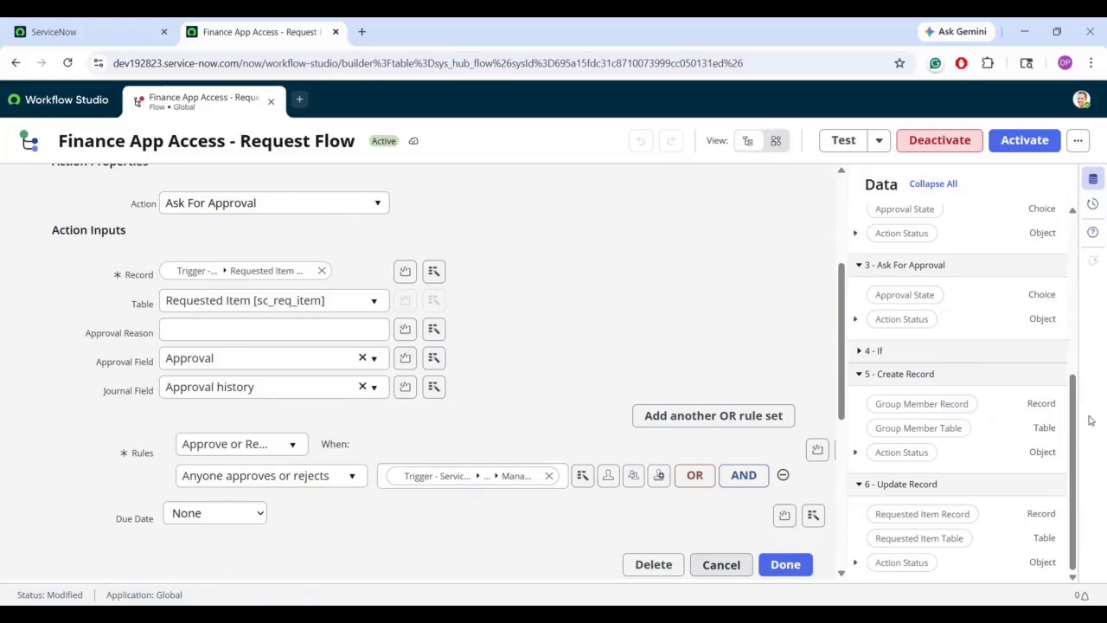
{"action": "scroll", "coordinate": [62, 305], "scroll_direction": "down", "scroll_amount": 5}
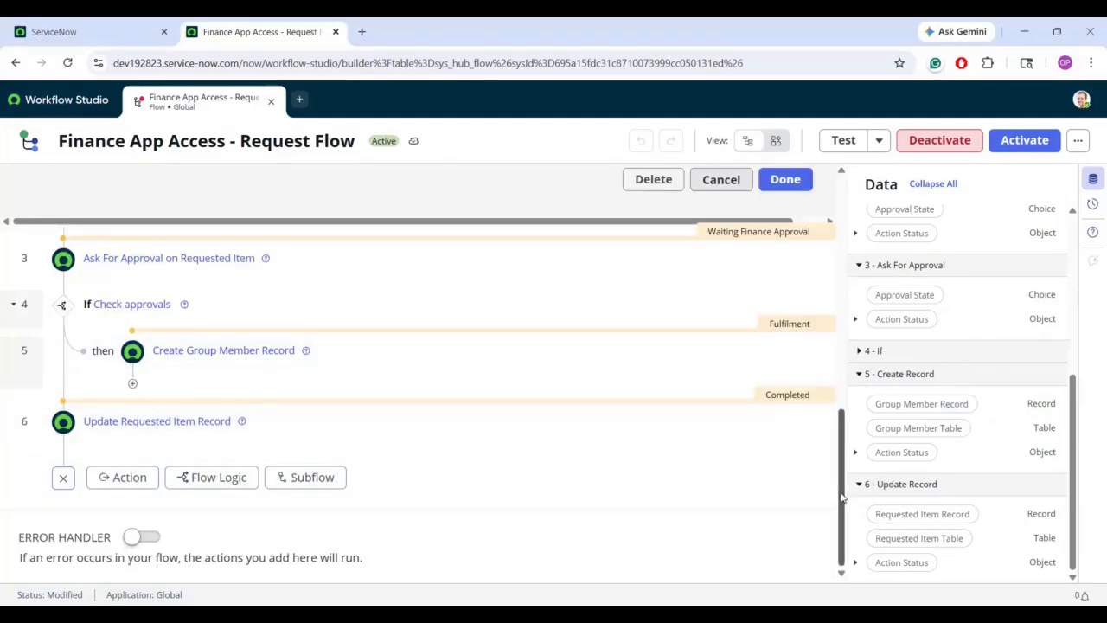
{"action": "scroll", "coordinate": [841, 424], "scroll_direction": "up", "scroll_amount": 1}
{"action": "scroll", "coordinate": [841, 423], "scroll_direction": "up", "scroll_amount": 7}
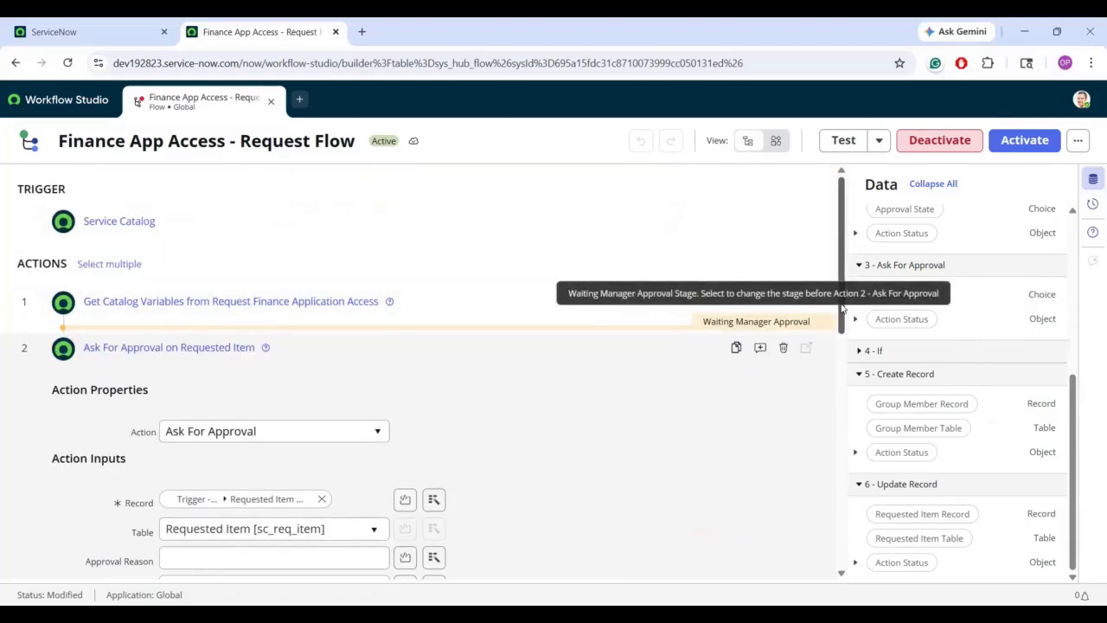
{"action": "left_click_drag", "start_coordinate": [844, 306], "coordinate": [839, 398]}
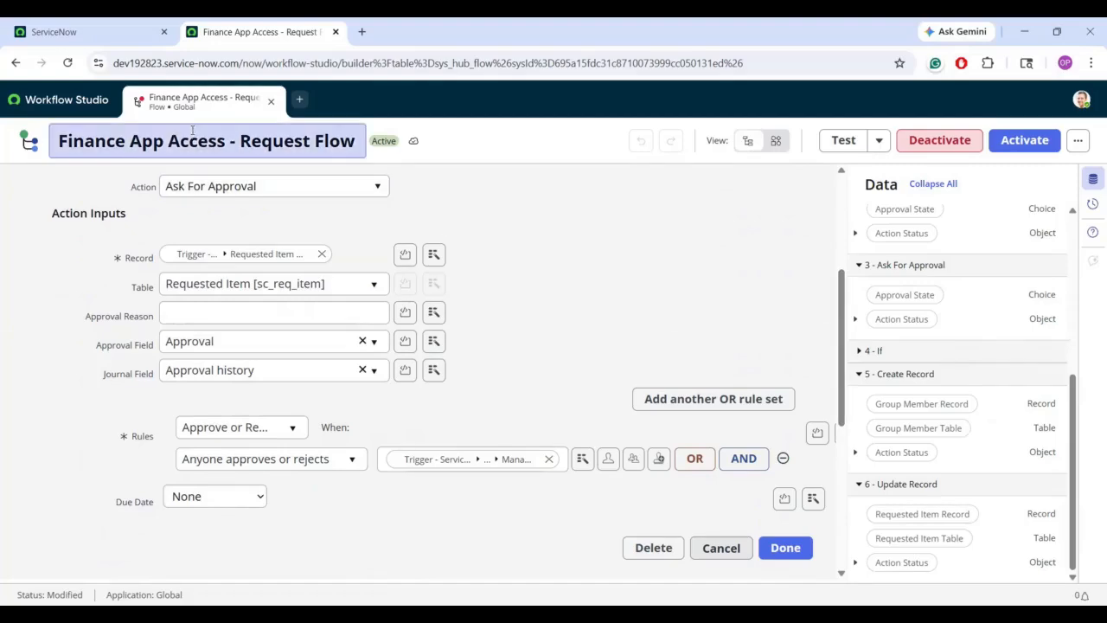
- Close the Finance App Access - Request Flow without saving its changes and open the New Employee Onboarding Flow from the list of flows
{"action": "left_click", "coordinate": [271, 101]}
{"action": "left_click", "coordinate": [640, 402]}
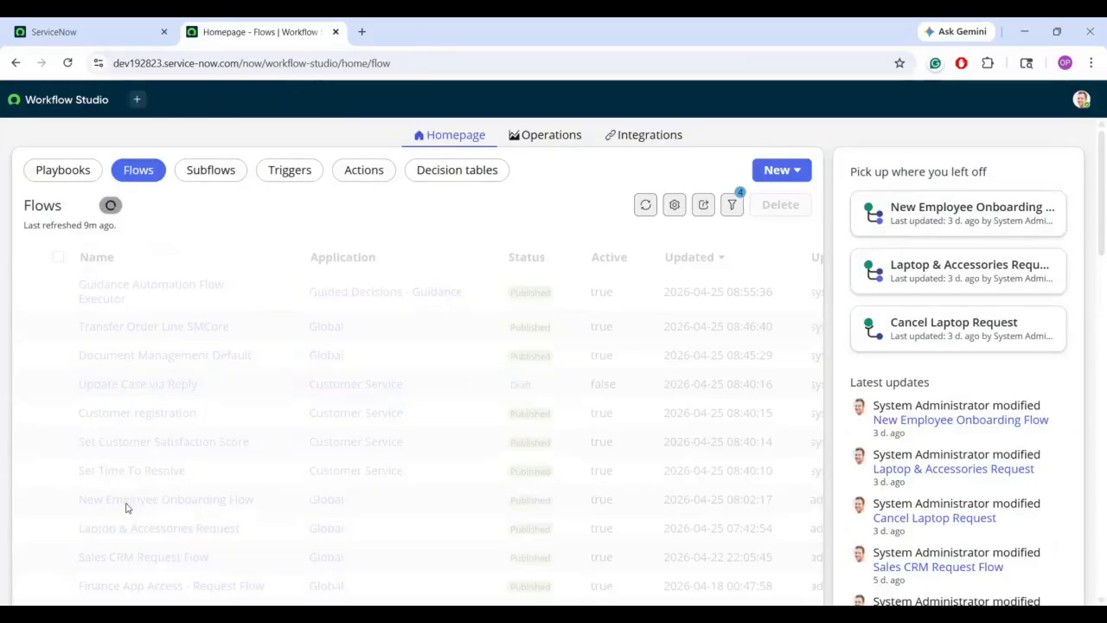
{"action": "scroll", "coordinate": [964, 337], "scroll_direction": "down", "scroll_amount": 4}
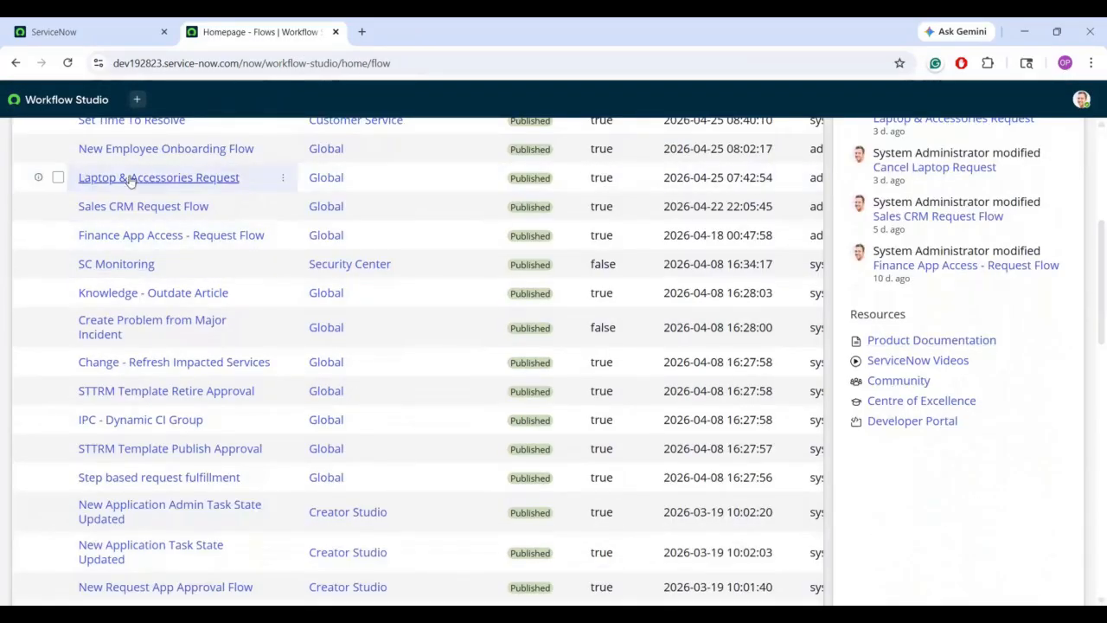
{"action": "left_click", "coordinate": [183, 163]}
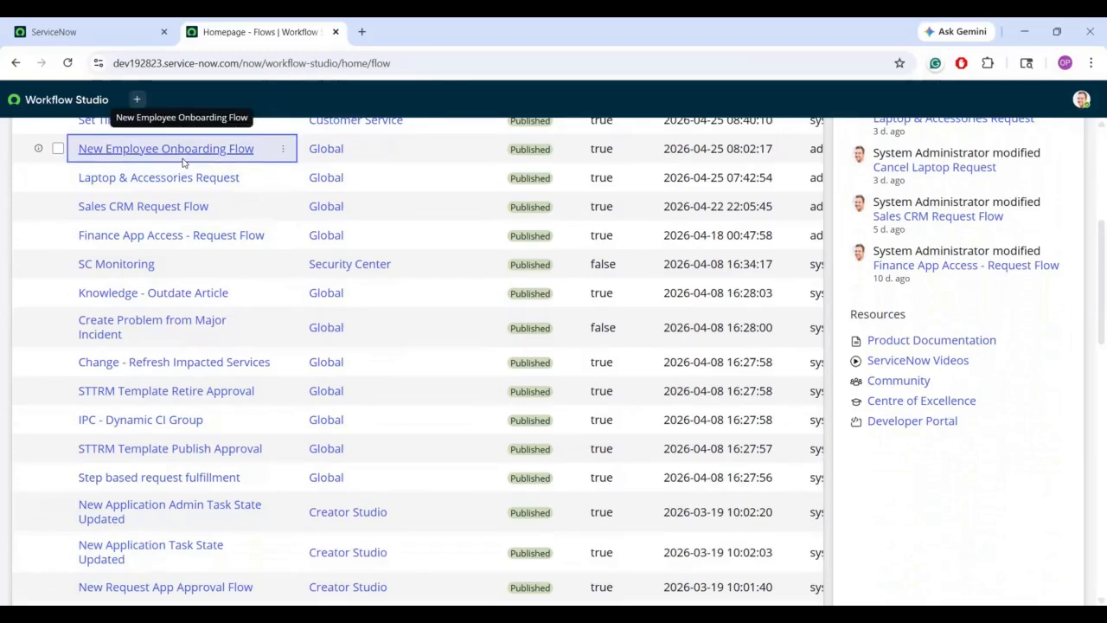
{"action": "left_click", "coordinate": [178, 152]}
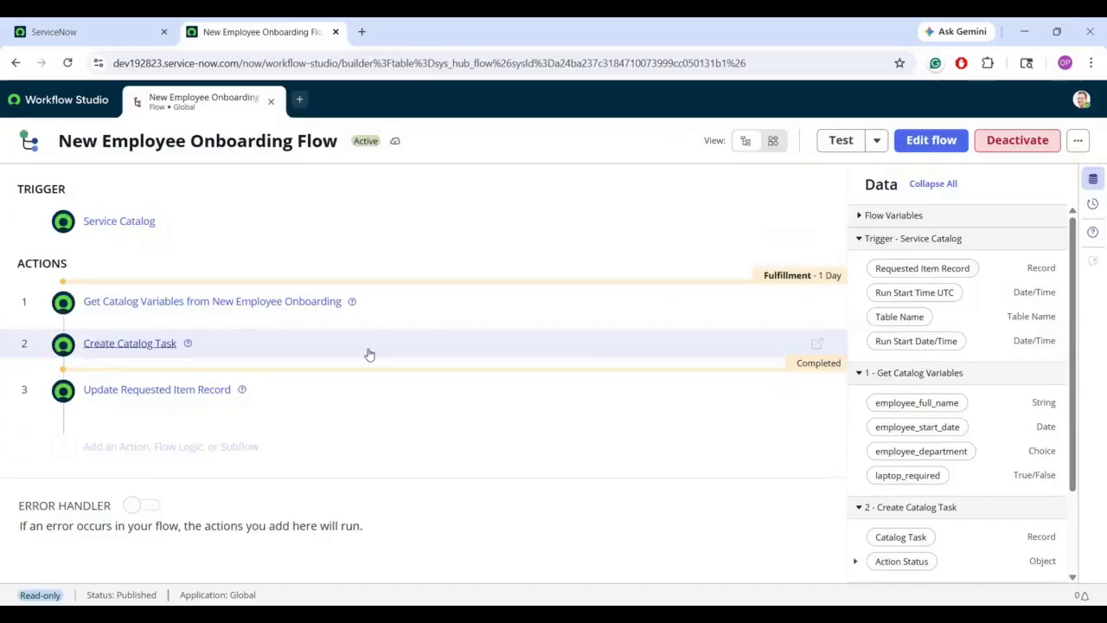